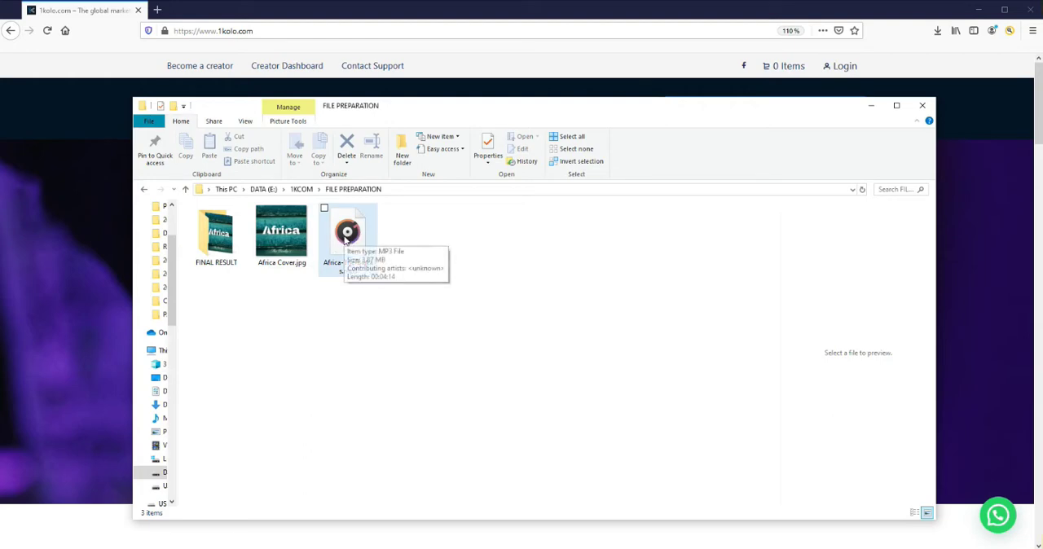
Inspect the Africa Cover.jpg image and the Africa-The-Biakas.mp3 file in the FILE PREPARATION folder
{"action": "left_click", "coordinate": [349, 236]}
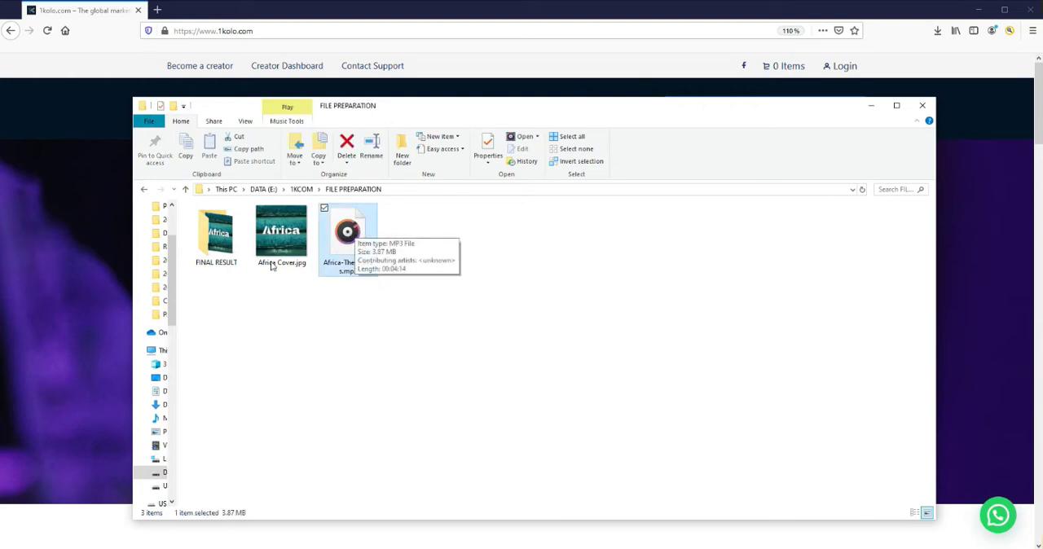
{"action": "left_click", "coordinate": [282, 238]}
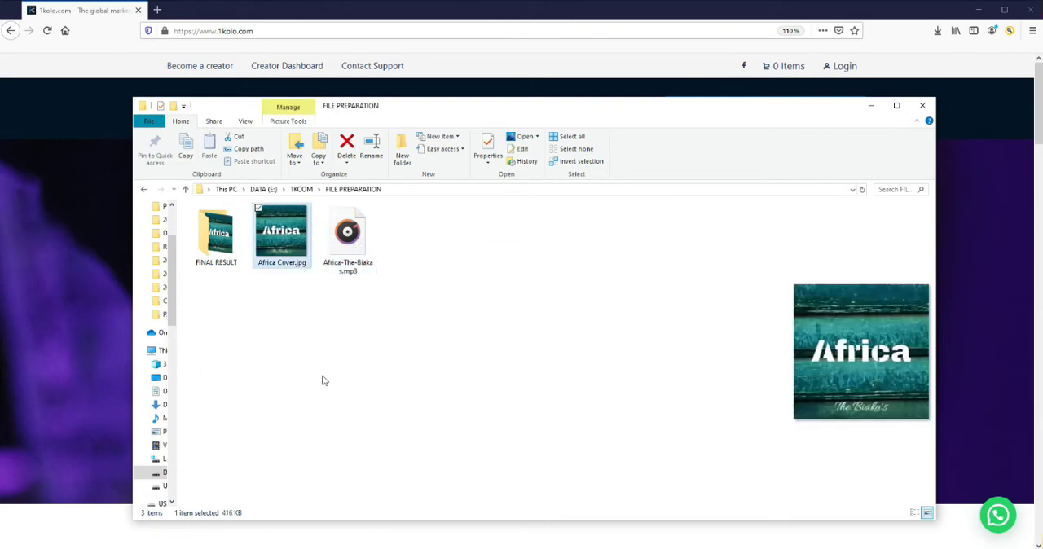
{"action": "left_click", "coordinate": [352, 245]}
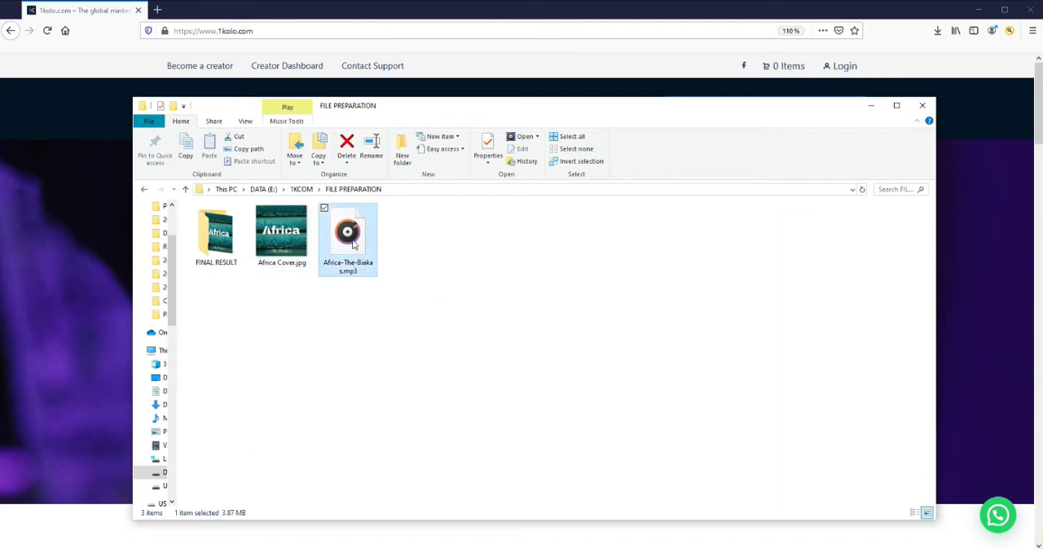
{"action": "left_click", "coordinate": [281, 236]}
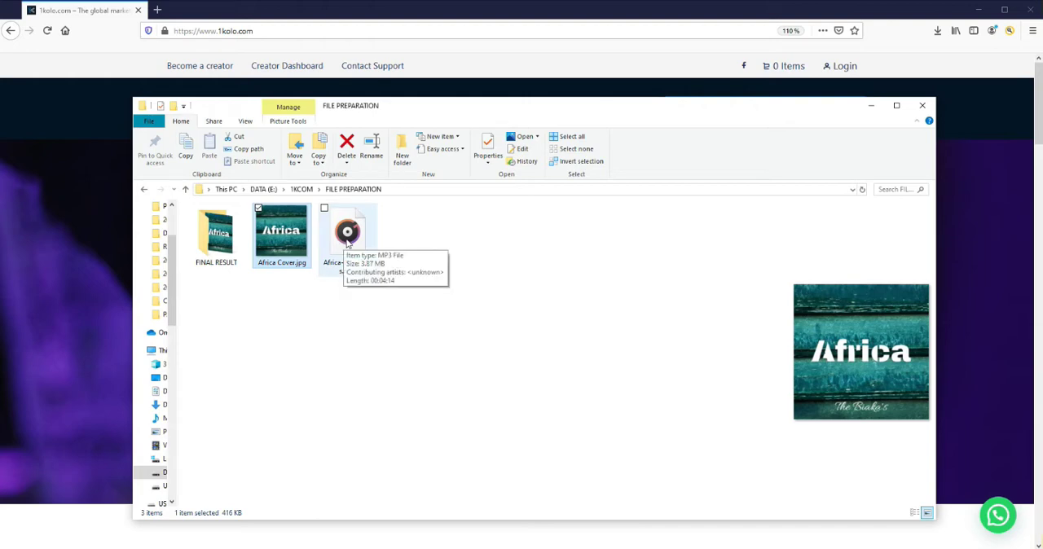
{"action": "left_click", "coordinate": [348, 243]}
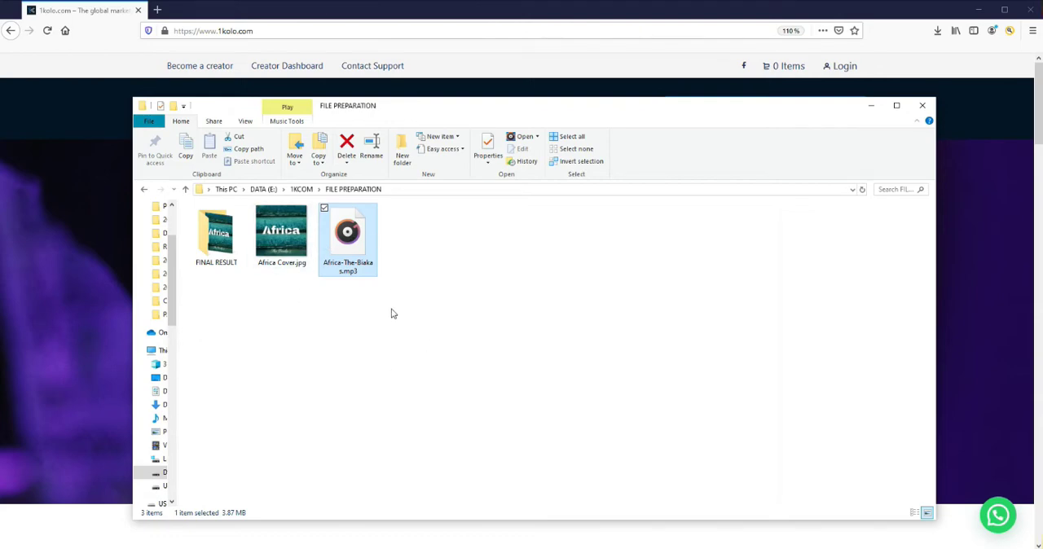
Open the detailed properties of the Africa-The-Biakas.mp3 file
{"action": "right_click", "coordinate": [346, 236]}
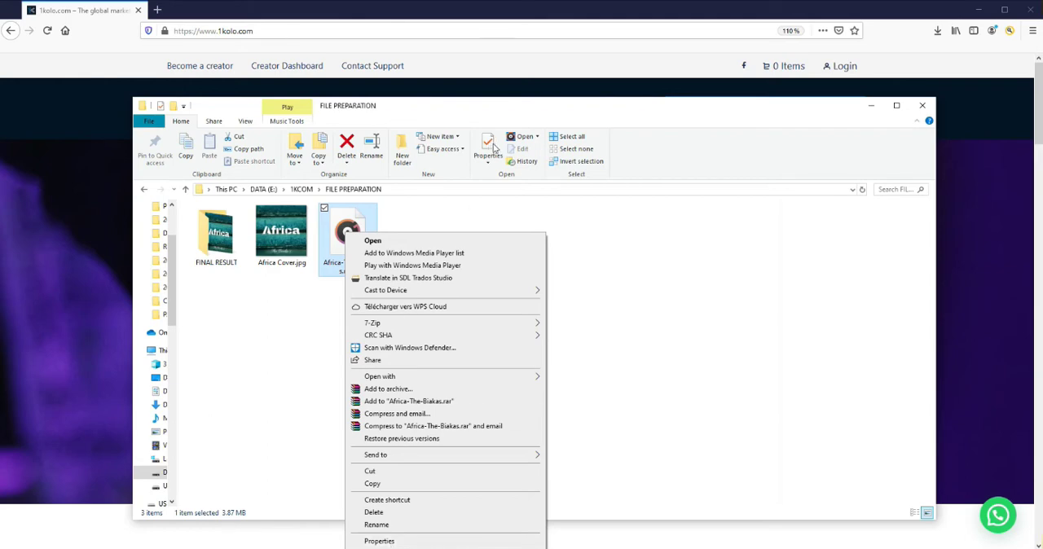
{"action": "left_click", "coordinate": [302, 340]}
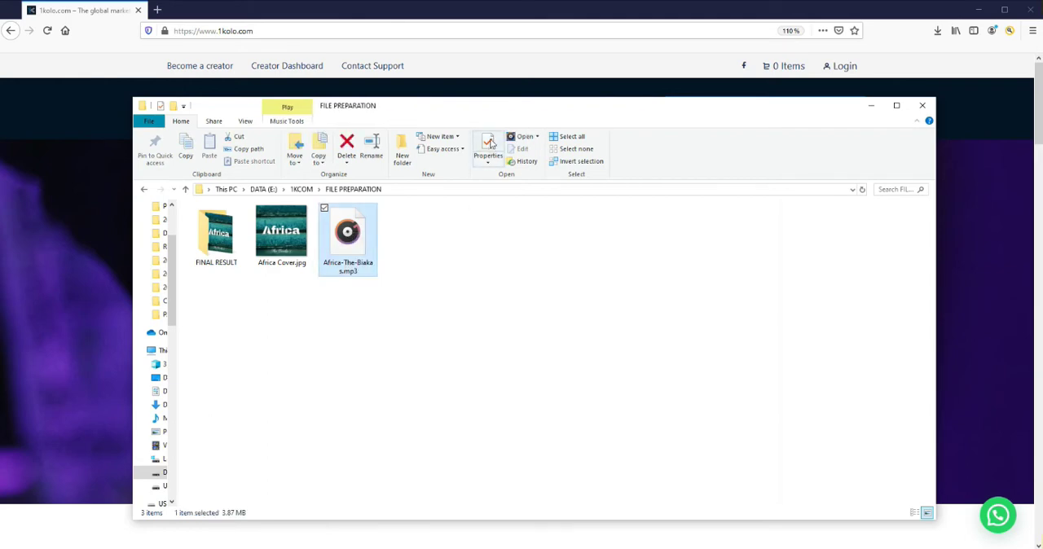
{"action": "right_click", "coordinate": [346, 233]}
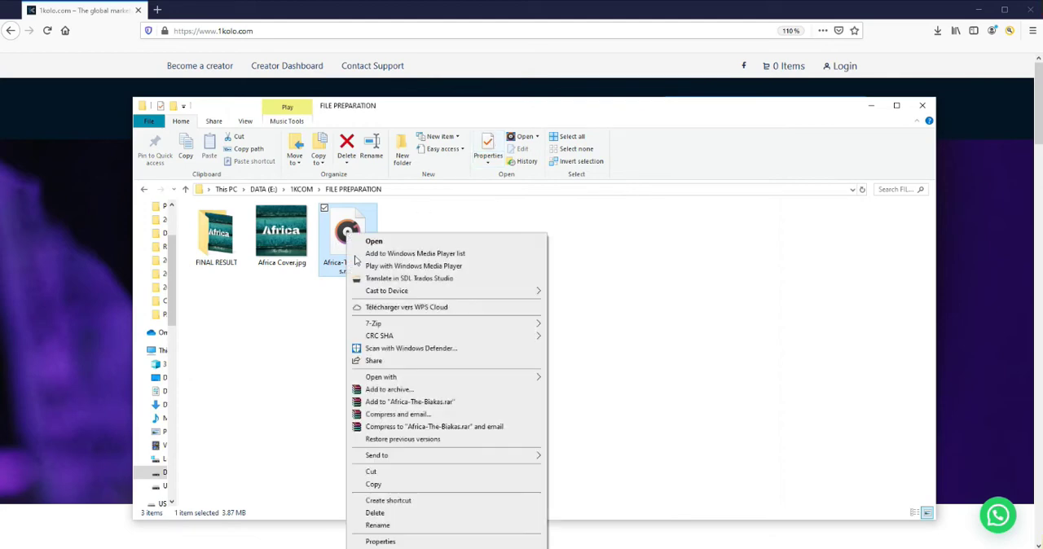
{"action": "left_click", "coordinate": [396, 542]}
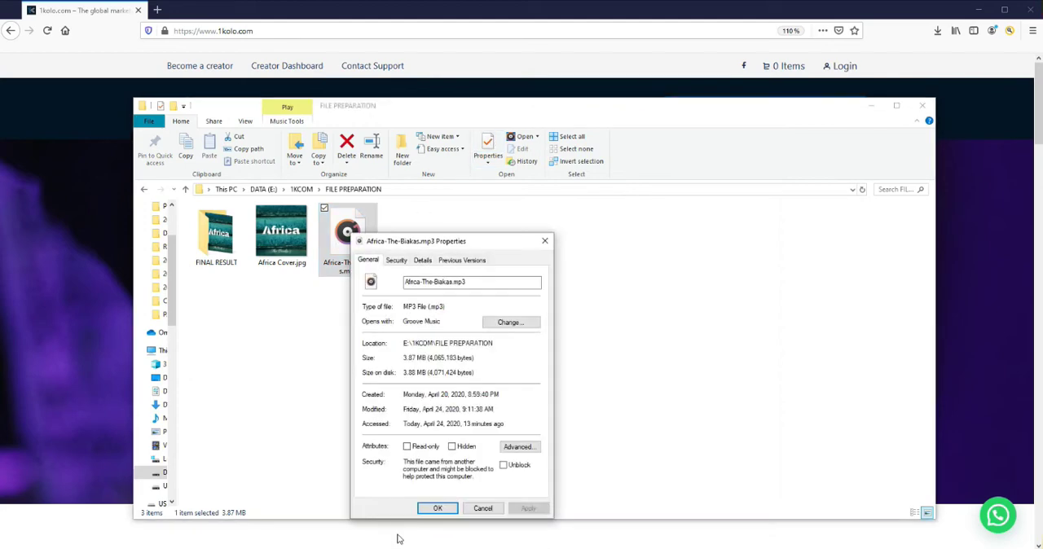
{"action": "left_click", "coordinate": [422, 260]}
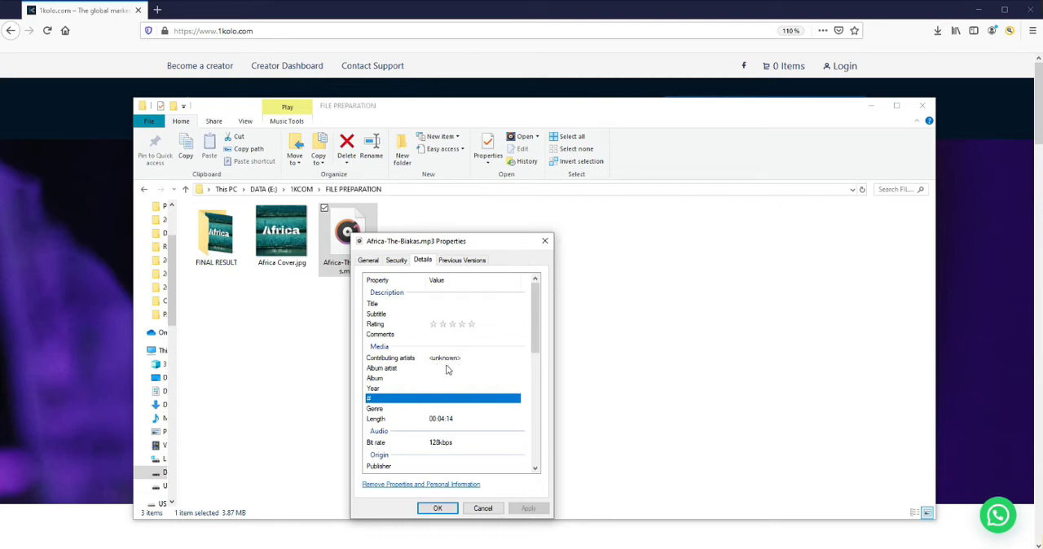
Set the MP3's title metadata to "Africa"
{"action": "left_click", "coordinate": [442, 305]}
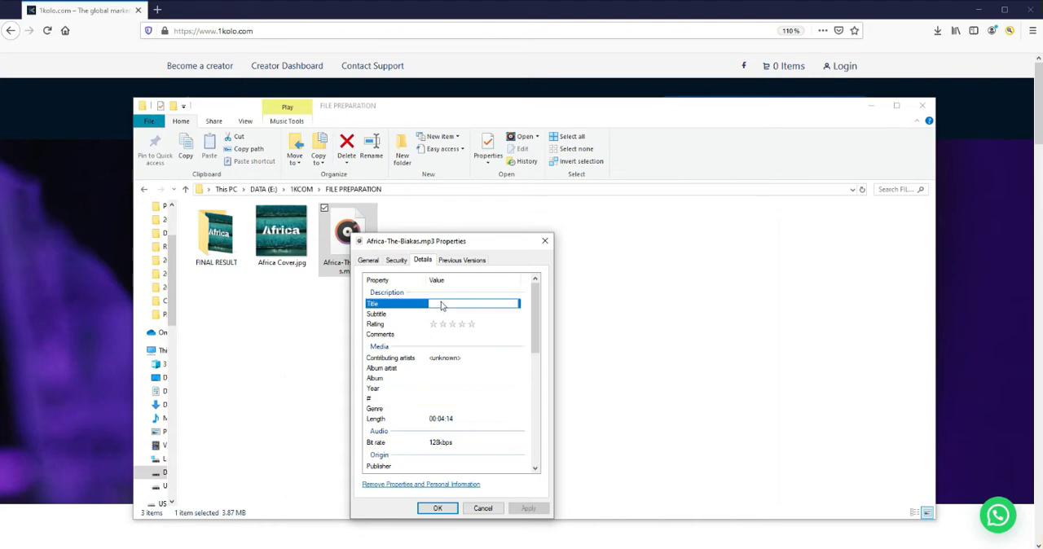
{"action": "type", "text": "Africa"}
Set both the contributing artist and the album artist of the MP3 to "The Biaka's"
{"action": "left_click", "coordinate": [461, 360]}
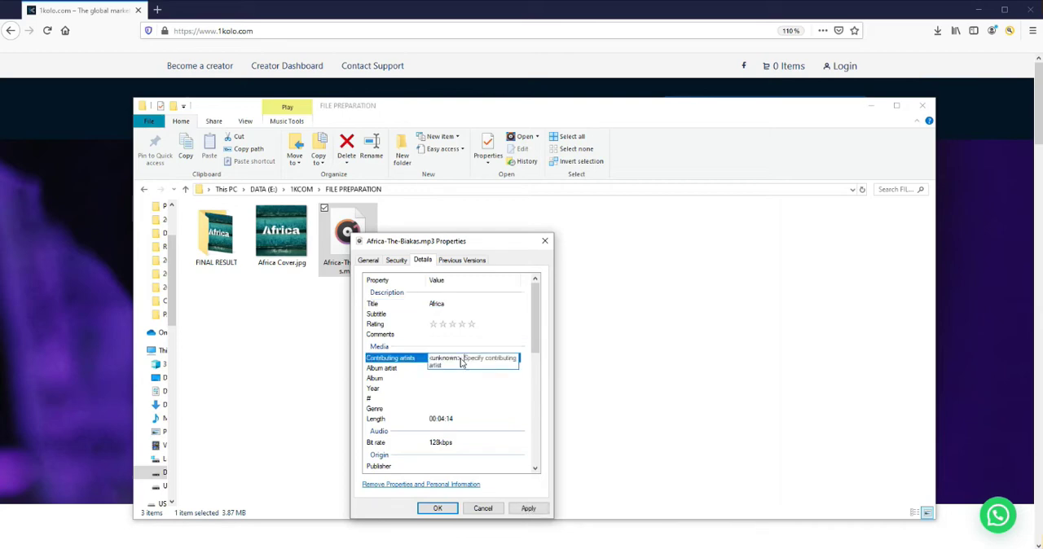
{"action": "key", "text": "BackSpace"}
{"action": "type", "text": "The Biaka"}
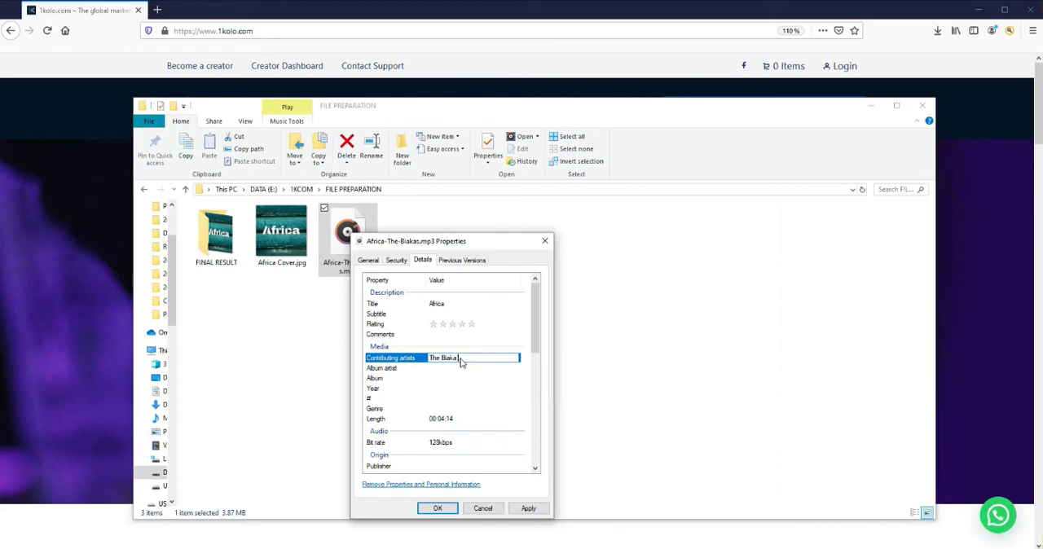
{"action": "type", "text": "s"}
{"action": "left_click", "coordinate": [448, 368]}
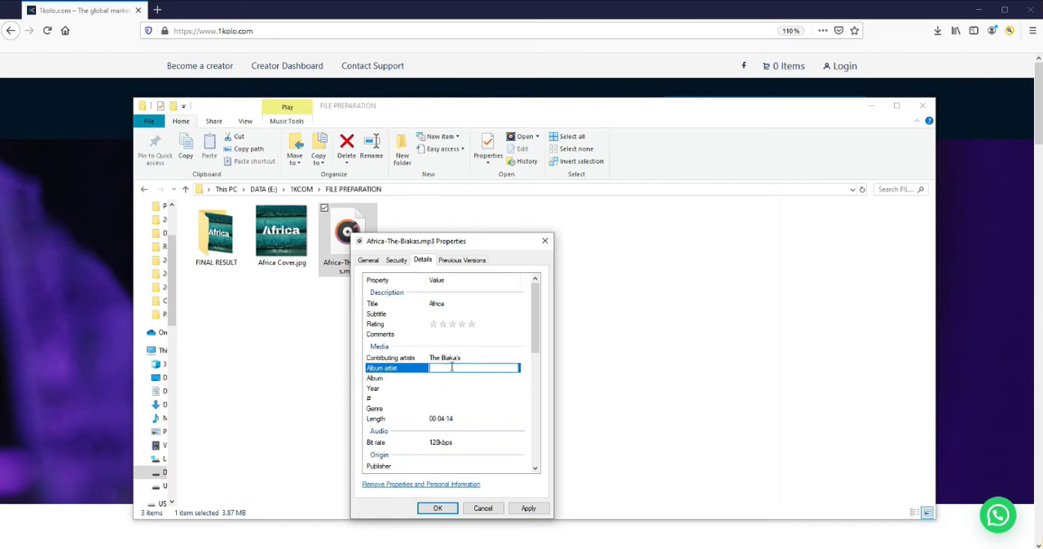
{"action": "type", "text": "The Biaka's"}
Set the MP3's album to "Single" and its year to 2020, and save the properties
{"action": "left_click", "coordinate": [445, 379]}
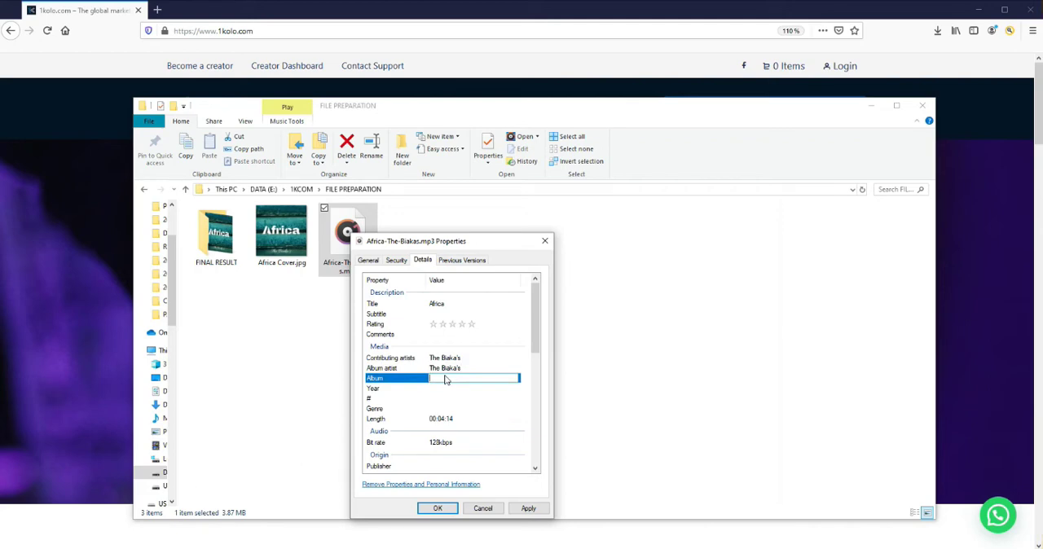
{"action": "type", "text": "Single"}
{"action": "left_click", "coordinate": [448, 390]}
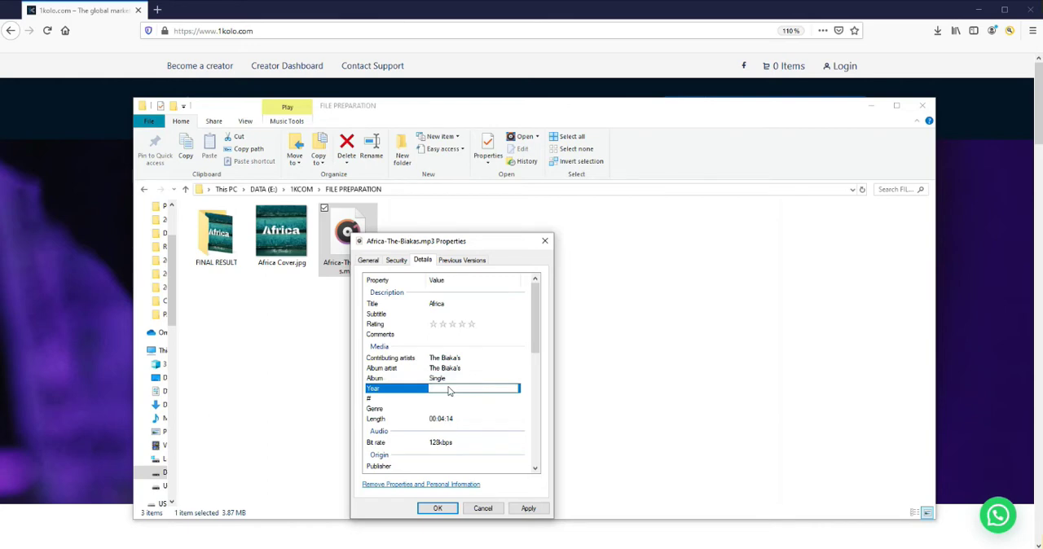
{"action": "type", "text": "2020"}
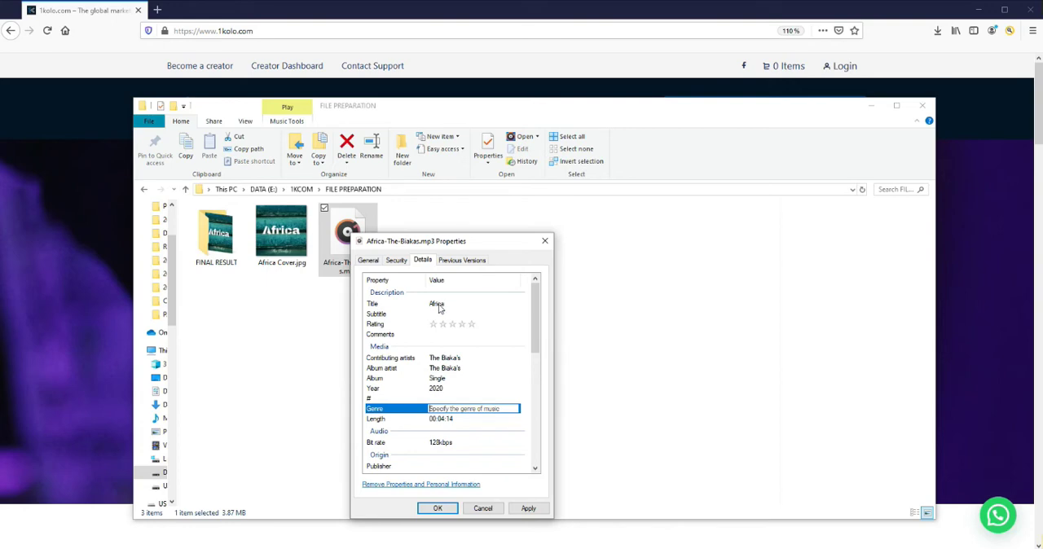
{"action": "left_click", "coordinate": [439, 509]}
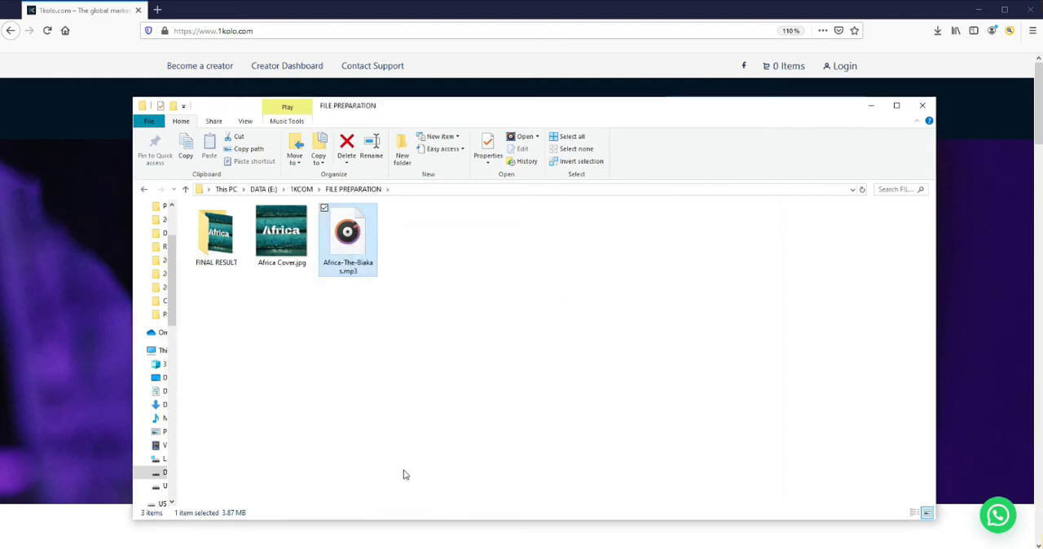
Reopen the MP3's detailed properties to check the saved metadata, close them and deselect the file
{"action": "right_click", "coordinate": [345, 235]}
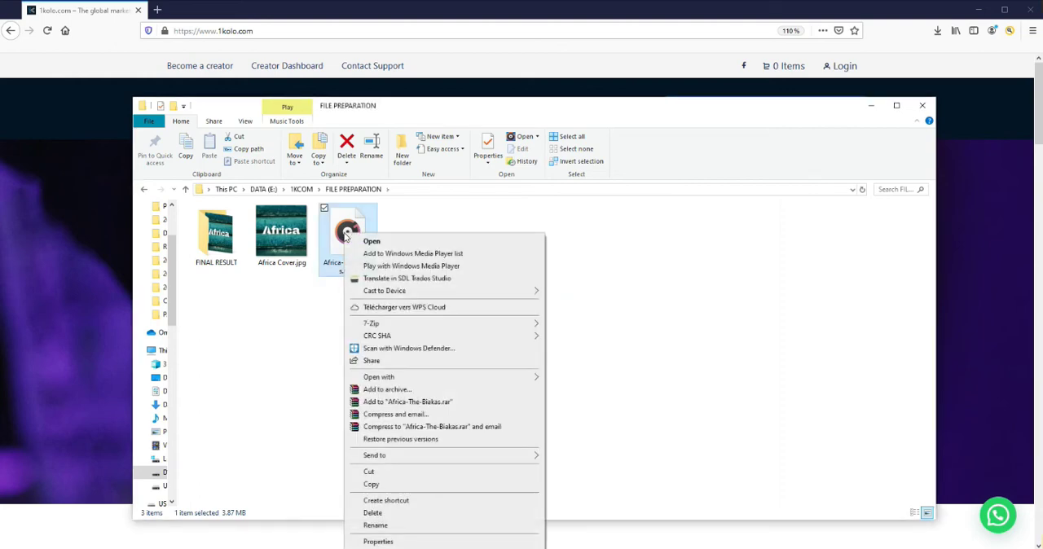
{"action": "left_click", "coordinate": [486, 147]}
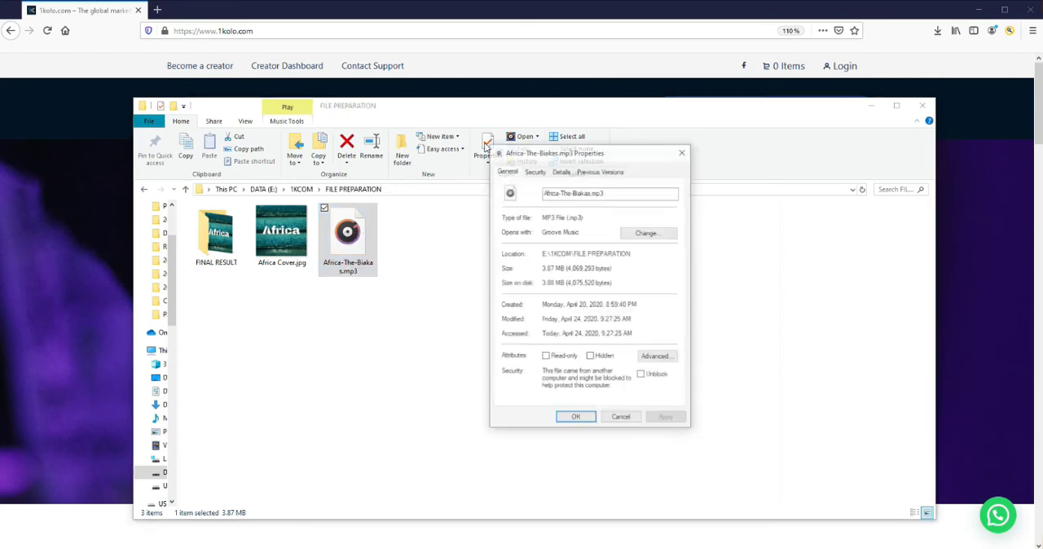
{"action": "left_click", "coordinate": [561, 171]}
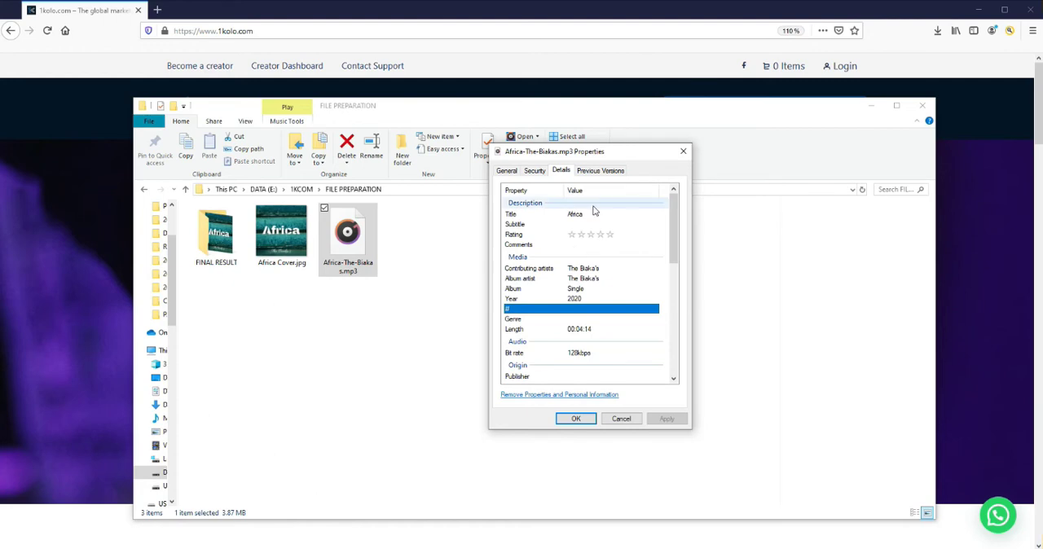
{"action": "left_click", "coordinate": [576, 419]}
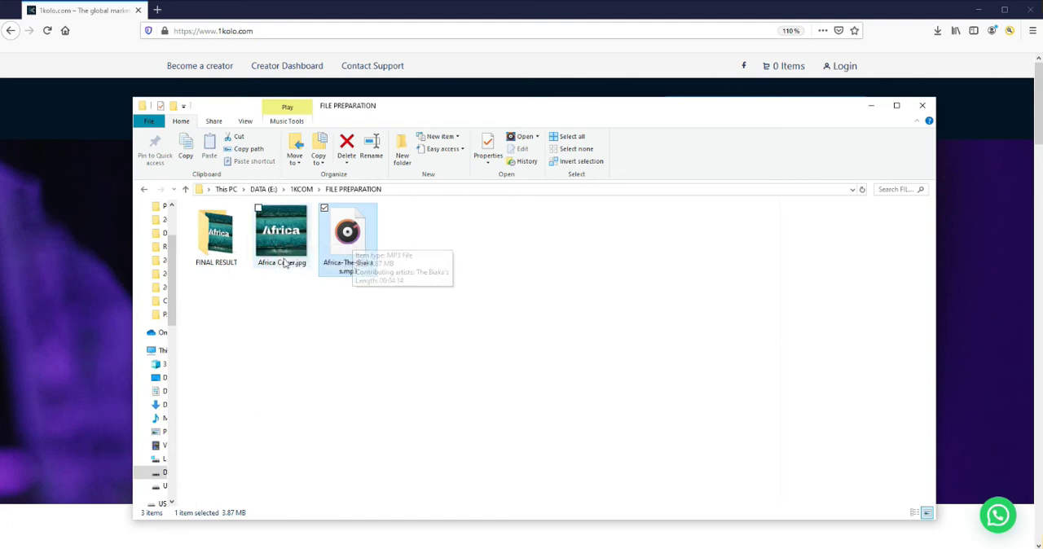
{"action": "left_click", "coordinate": [354, 308]}
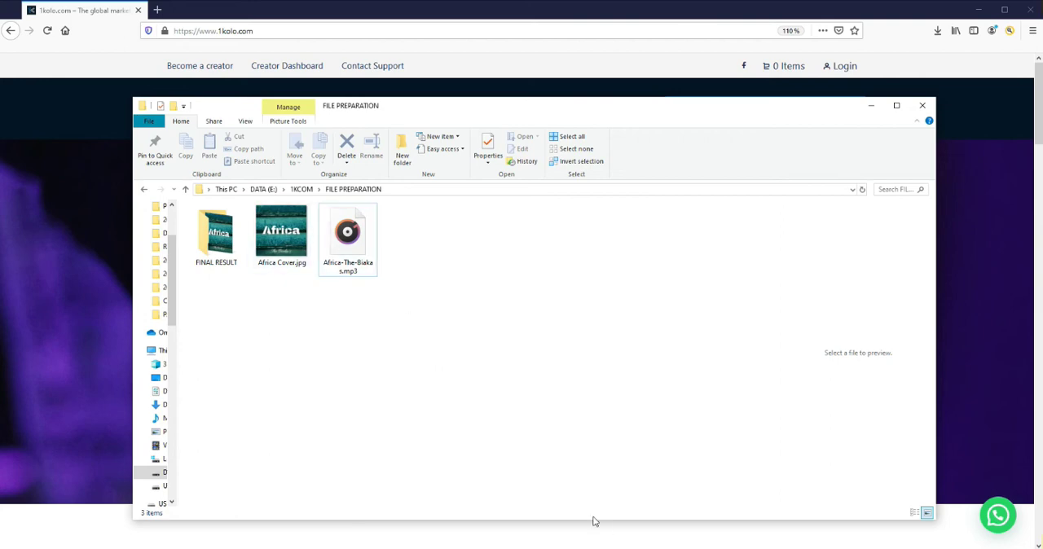
Switch to Creevity Mp3 Cover Downloader and load the FILE PREPARATION folder from 1KCOM on the E: drive
{"action": "key", "text": "alt+Tab"}
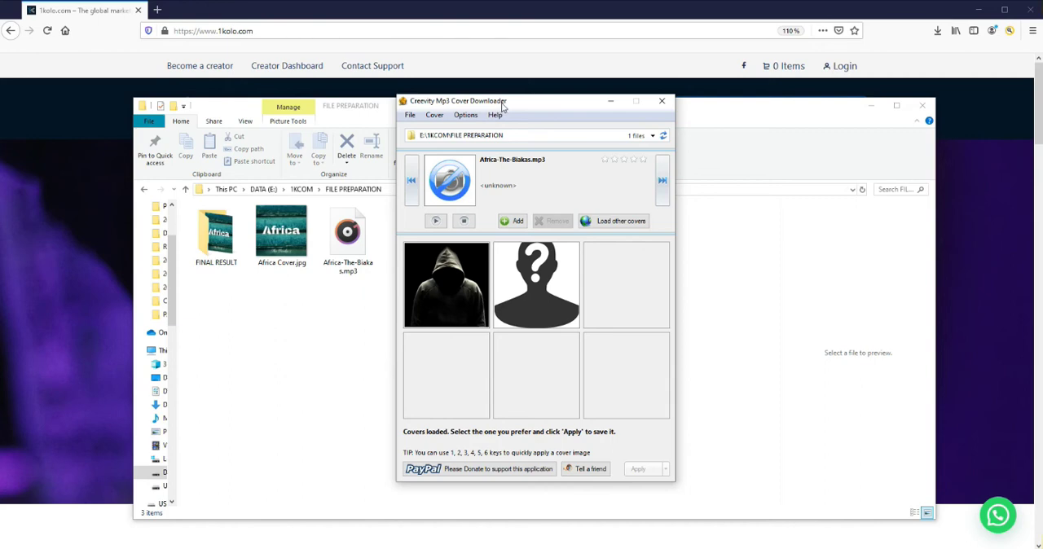
{"action": "left_click", "coordinate": [411, 136]}
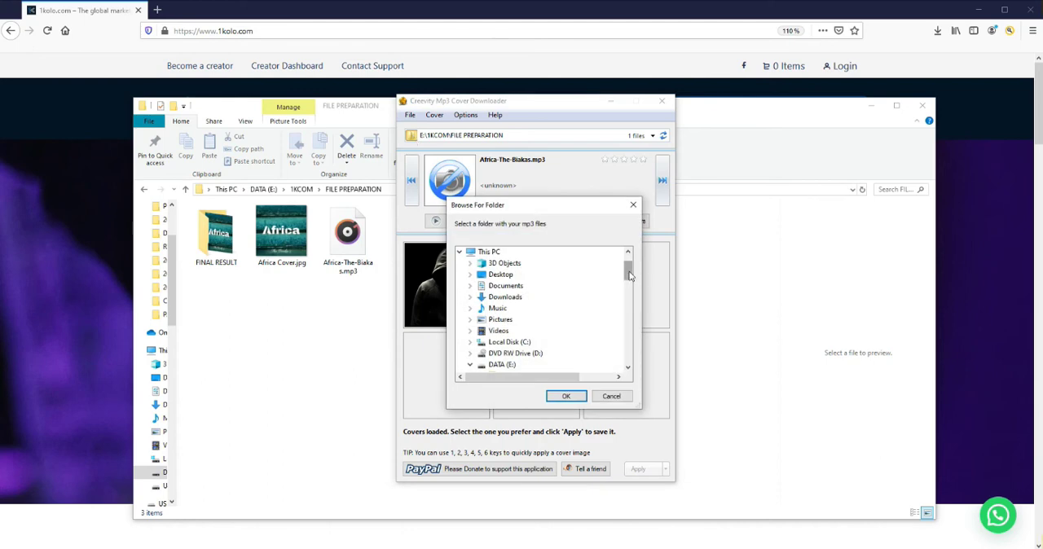
{"action": "left_click_drag", "start_coordinate": [628, 273], "coordinate": [629, 299]}
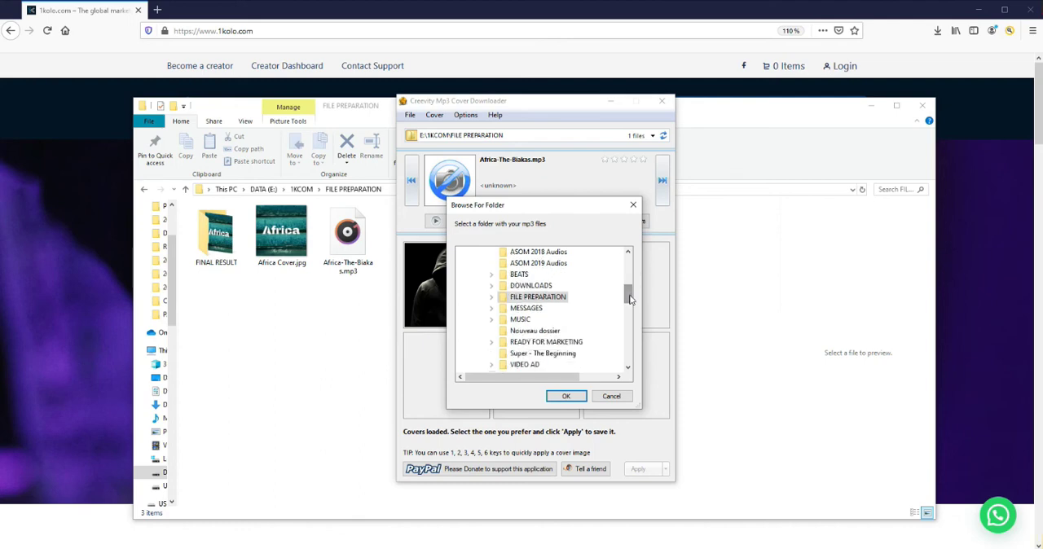
{"action": "left_click", "coordinate": [515, 299]}
{"action": "left_click", "coordinate": [565, 396]}
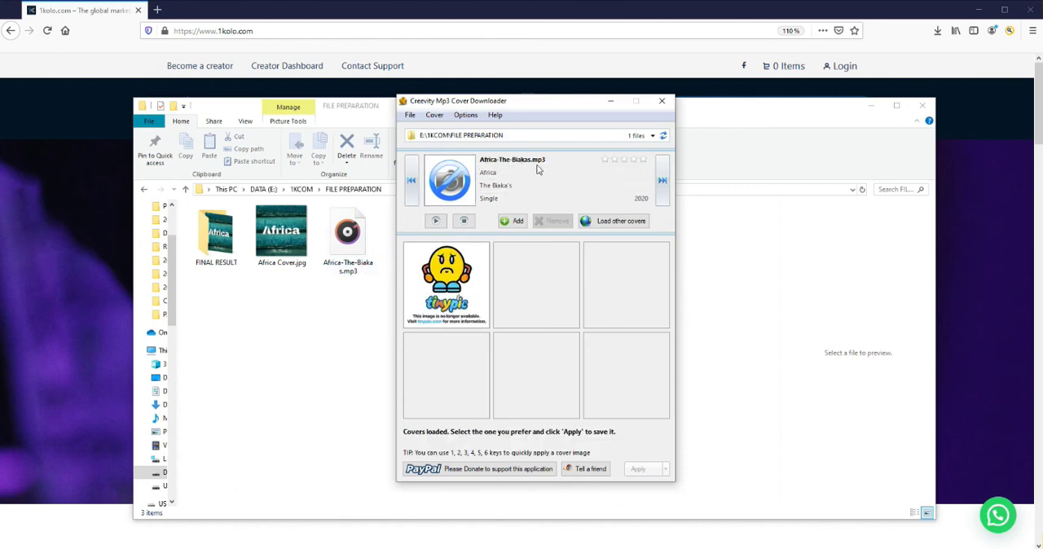
Add Africa Cover.jpg from E:\1KCOM\FILE PREPARATION as the MP3's cover, and close the cover tool
{"action": "left_click", "coordinate": [513, 221]}
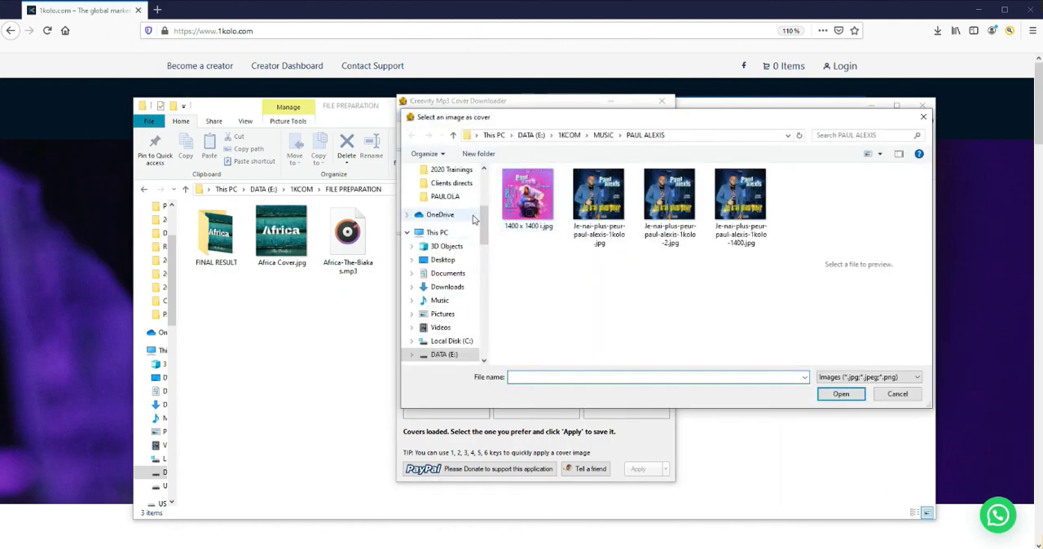
{"action": "left_click", "coordinate": [456, 198]}
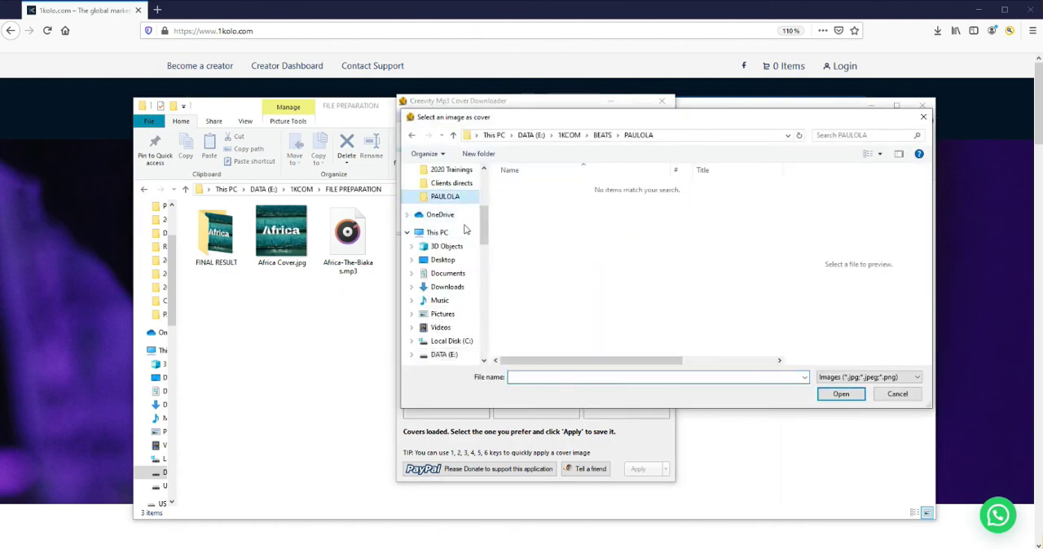
{"action": "left_click", "coordinate": [448, 355]}
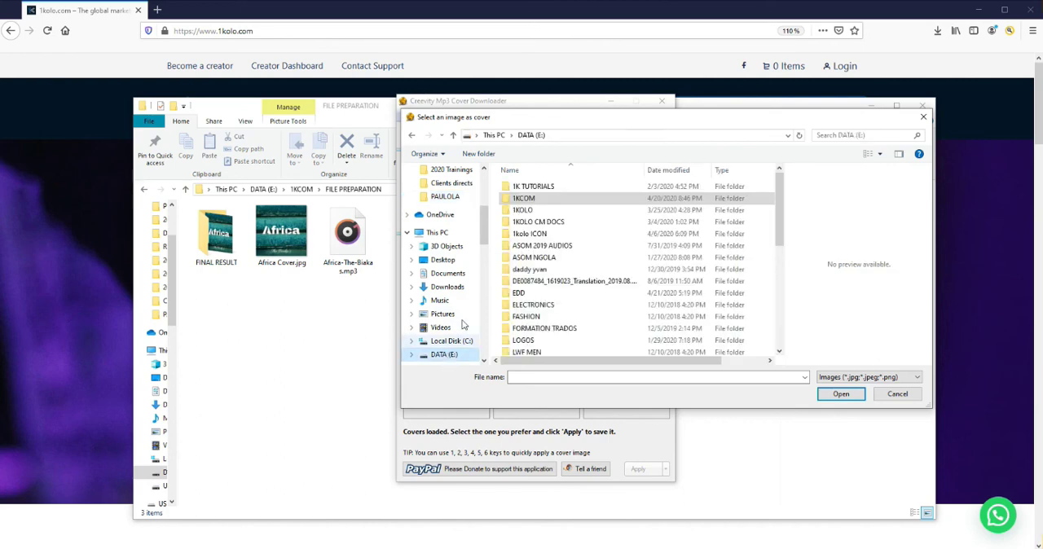
{"action": "double_click", "coordinate": [535, 200]}
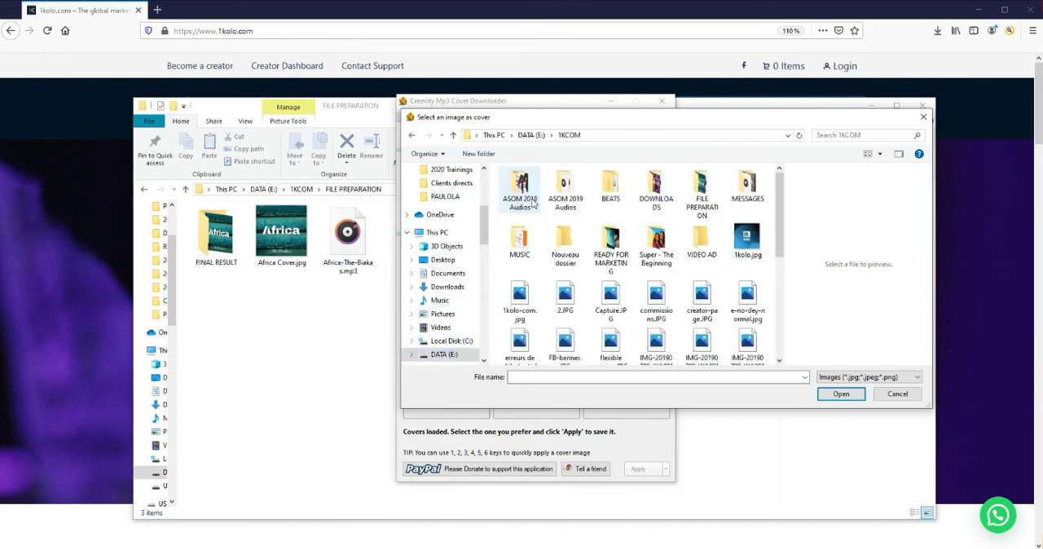
{"action": "double_click", "coordinate": [701, 193]}
{"action": "left_click", "coordinate": [595, 204]}
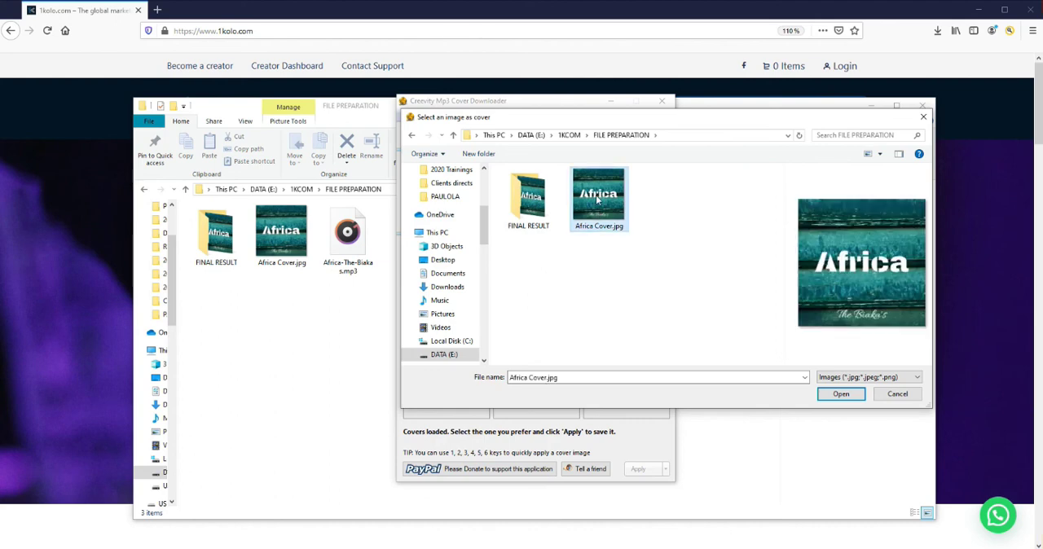
{"action": "left_click", "coordinate": [840, 395]}
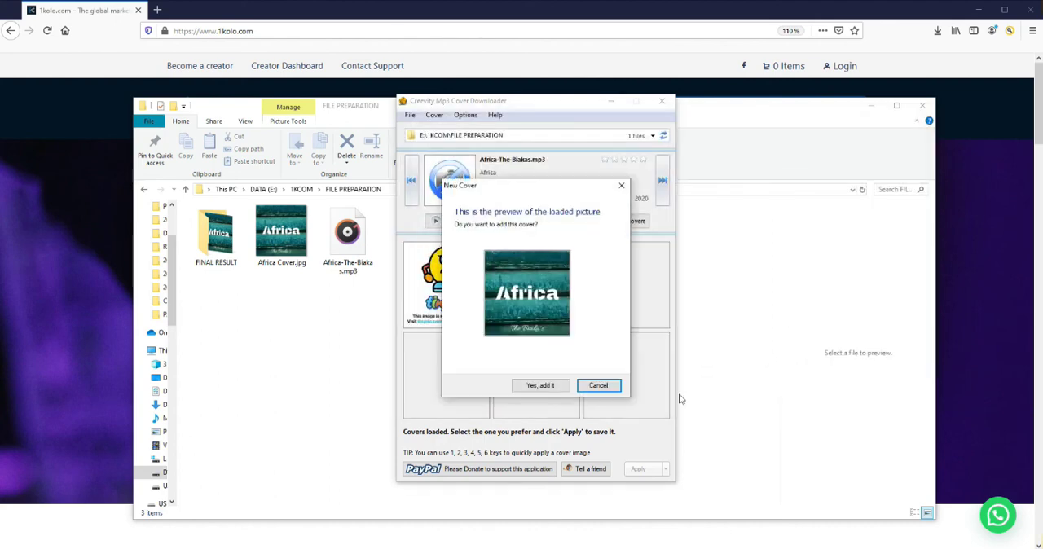
{"action": "left_click", "coordinate": [540, 386]}
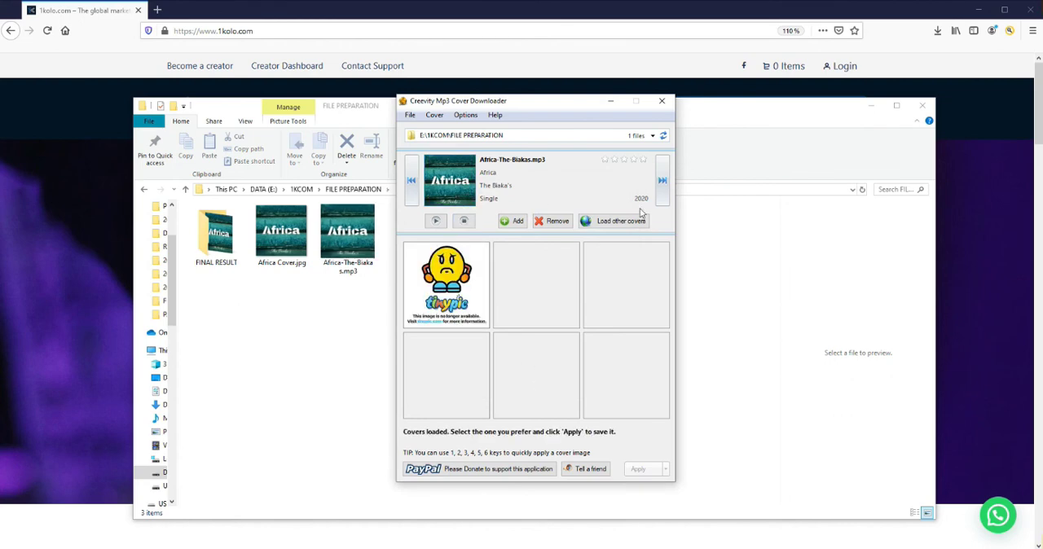
{"action": "left_click", "coordinate": [663, 180]}
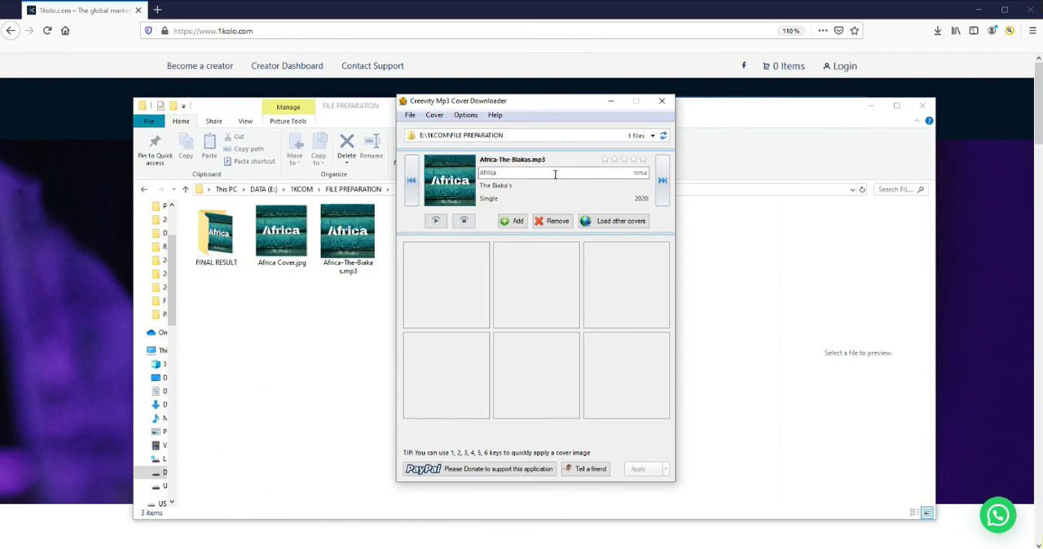
{"action": "left_click", "coordinate": [662, 103]}
Preview the Africa-The-Biakas.mp3 file in the folder and enlarge the preview to check its cover art
{"action": "left_click", "coordinate": [350, 250]}
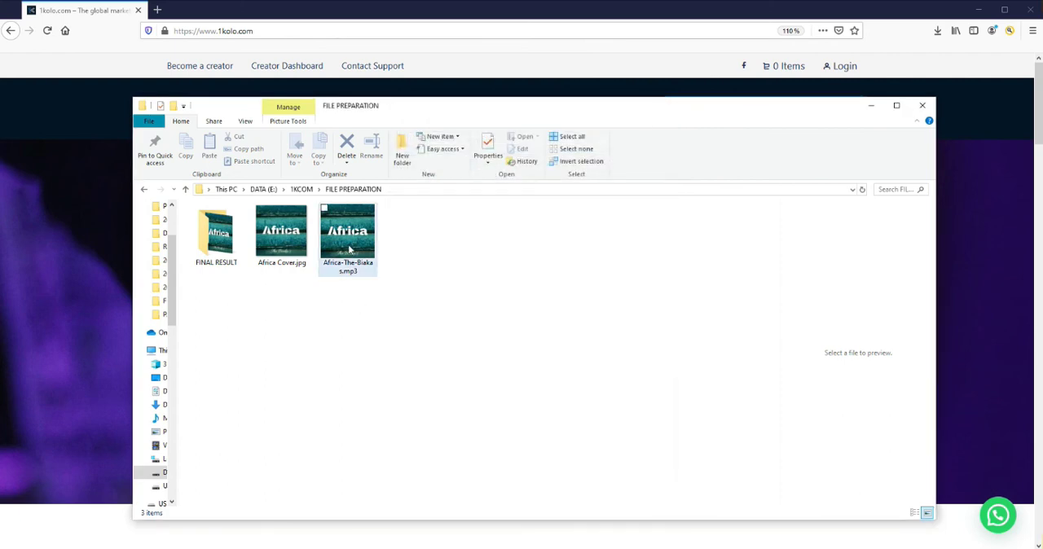
{"action": "left_click", "coordinate": [355, 243]}
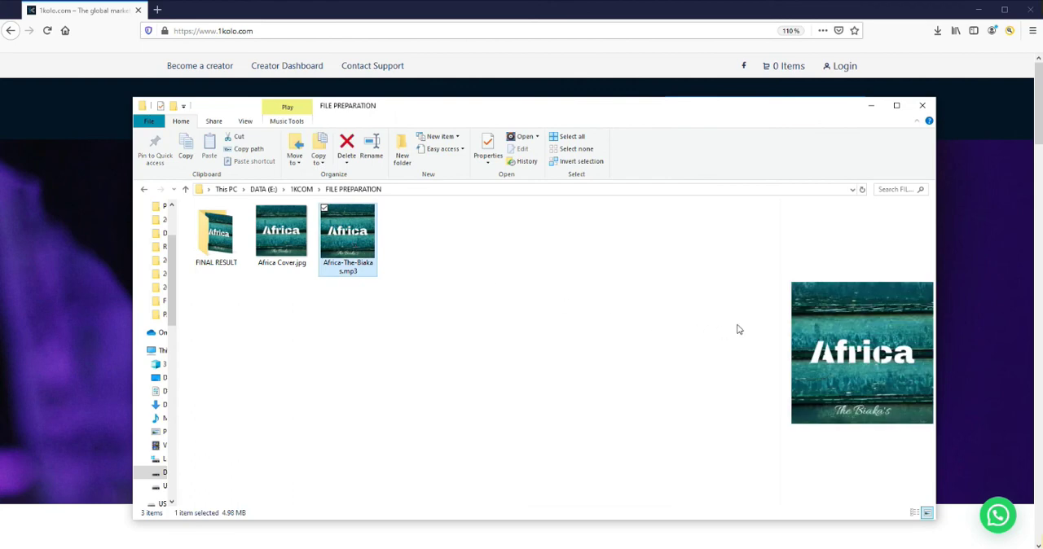
{"action": "left_click_drag", "start_coordinate": [778, 323], "coordinate": [580, 325]}
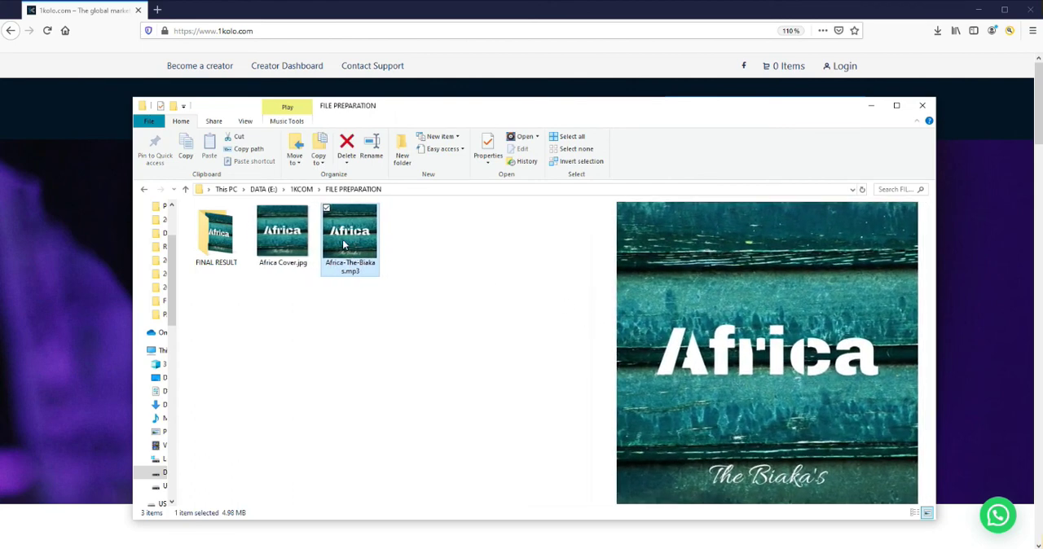